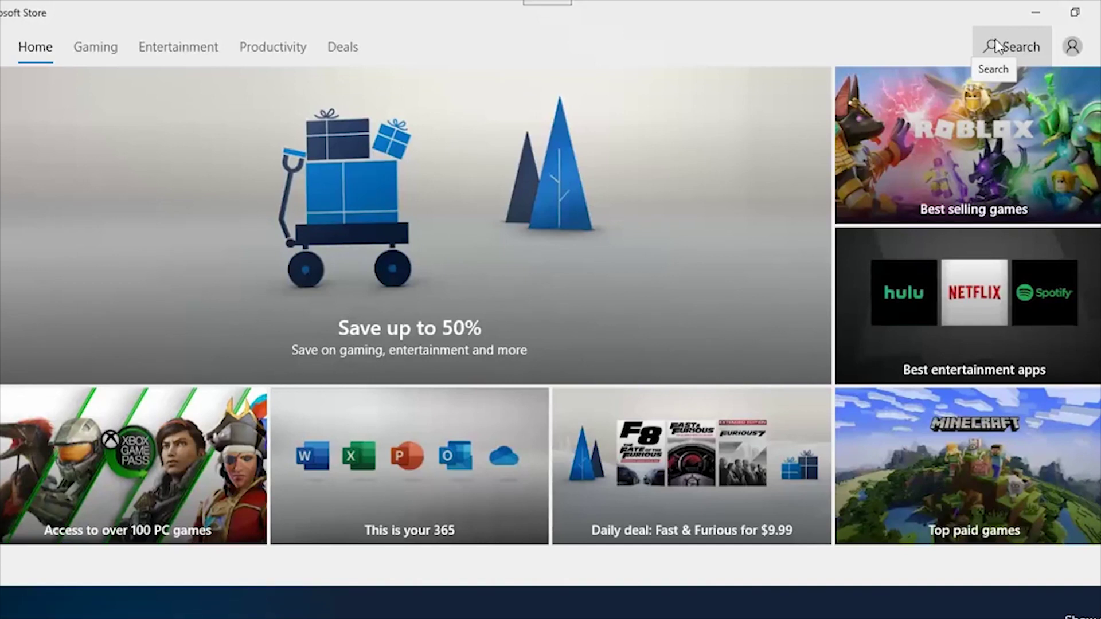
- Search the Store for 'wifi an' and open the installed WiFi Analyzer app's page
{"action": "left_click", "coordinate": [996, 46]}
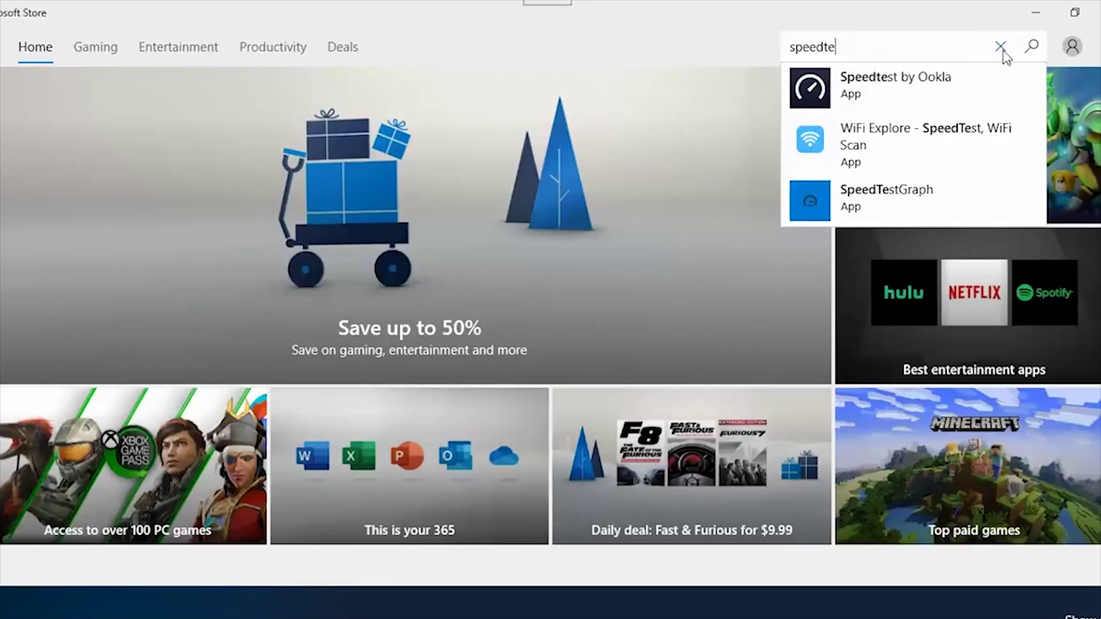
{"action": "left_click", "coordinate": [1002, 49]}
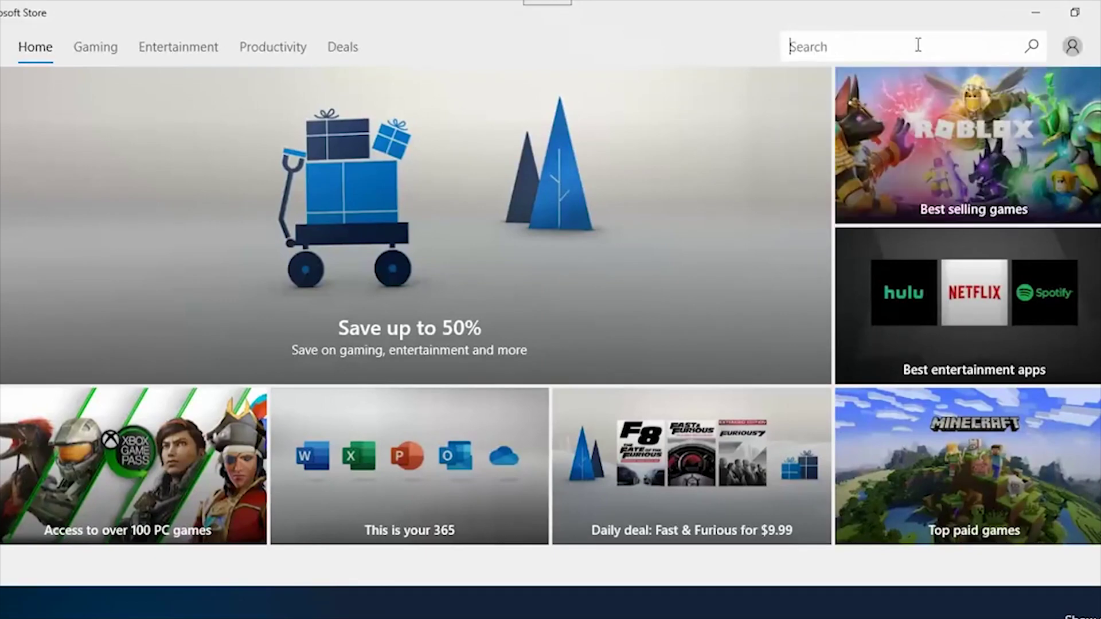
{"action": "type", "text": "wifi an"}
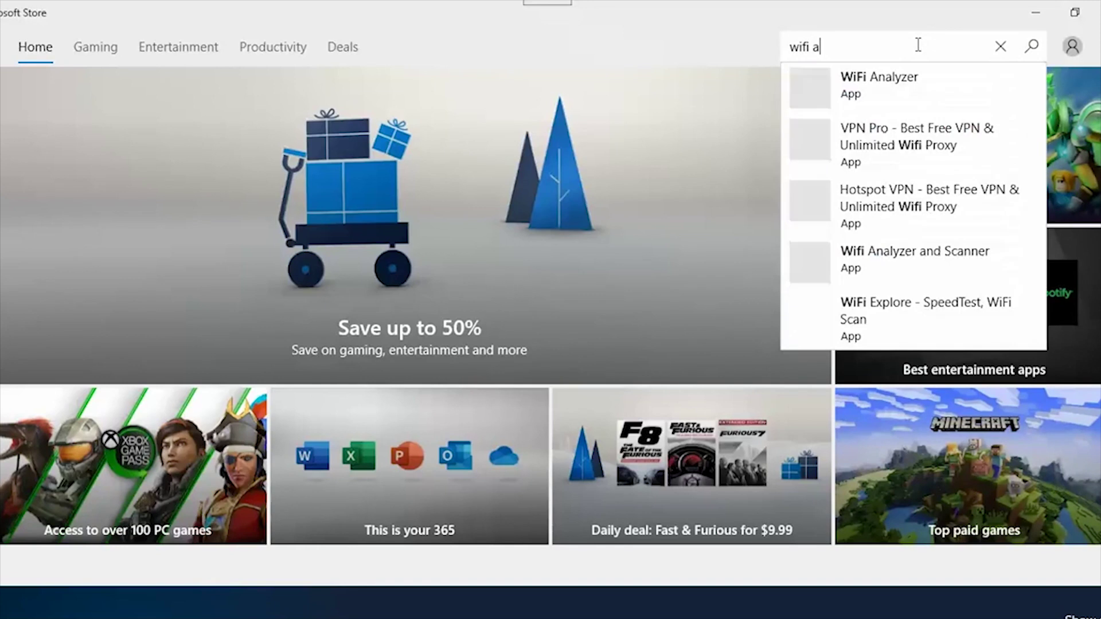
{"action": "left_click", "coordinate": [899, 98]}
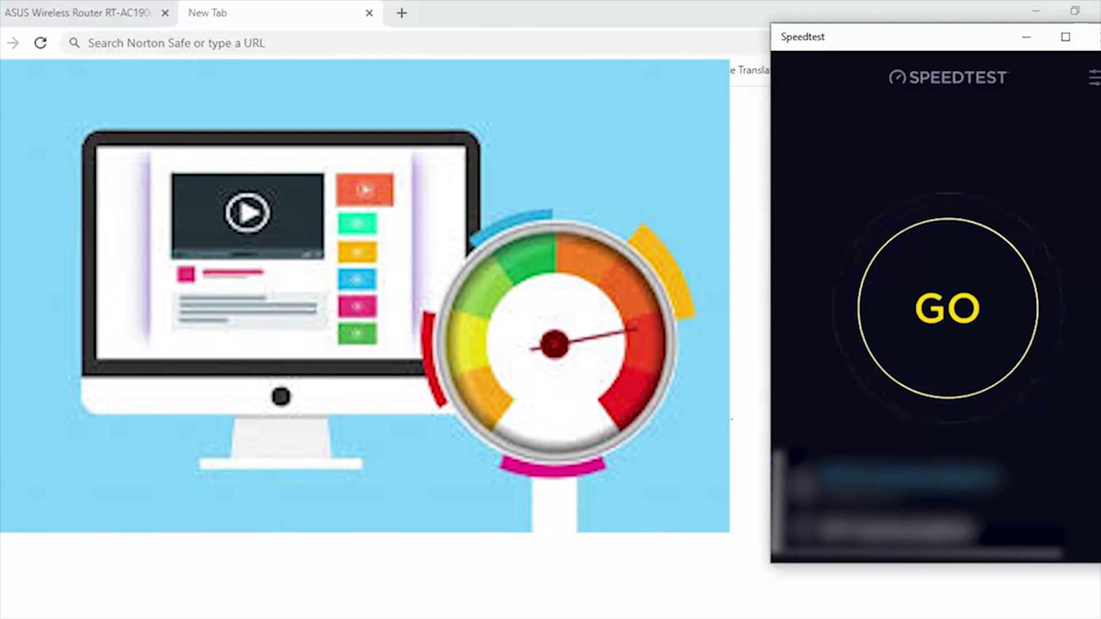
- Close Speedtest and begin entering 192.168.1.1 in the browser's address bar
{"action": "key", "text": "alt+F4"}
{"action": "left_click", "coordinate": [148, 38]}
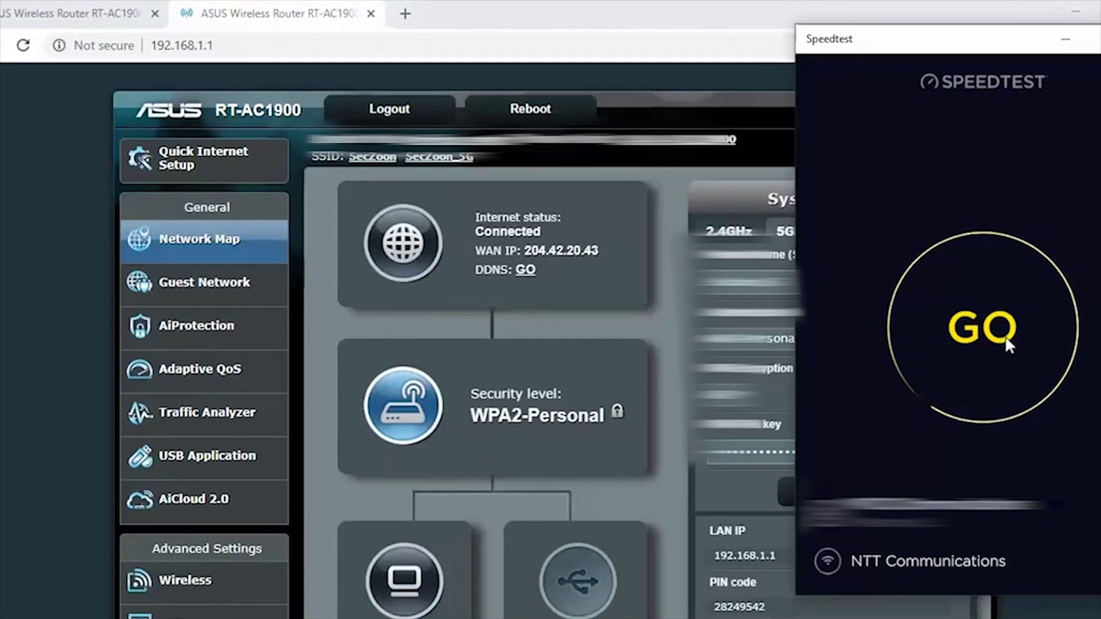
- Run a baseline speed test in Speedtest by Ookla
{"action": "left_click", "coordinate": [1005, 338]}
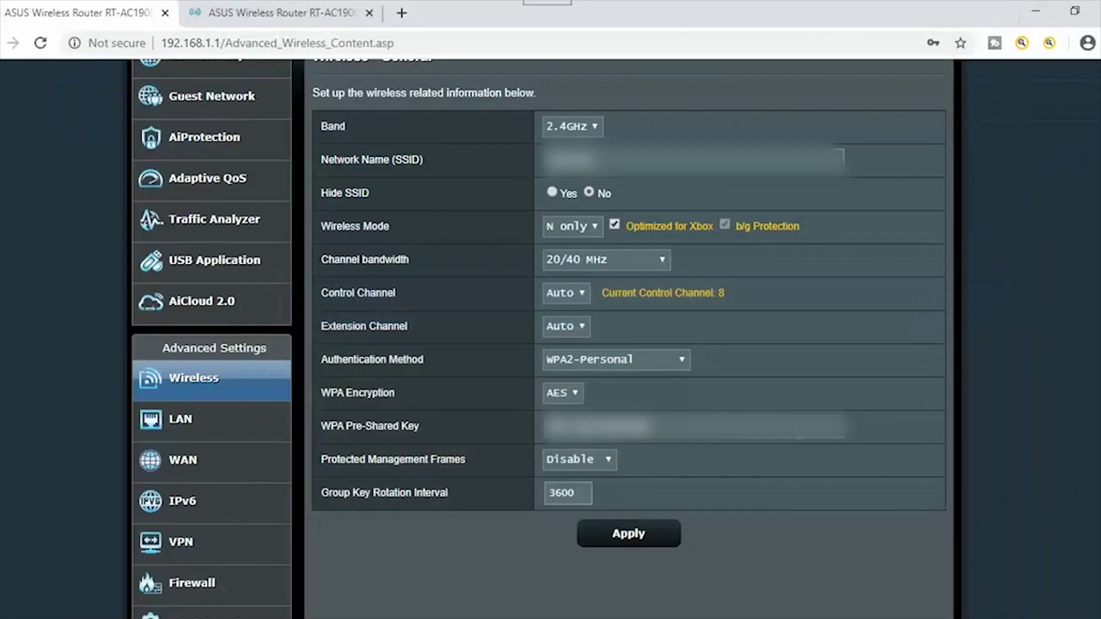
- Change the 2.4GHz control channel from Auto to 11
{"action": "left_click", "coordinate": [572, 290]}
{"action": "left_click", "coordinate": [552, 458]}
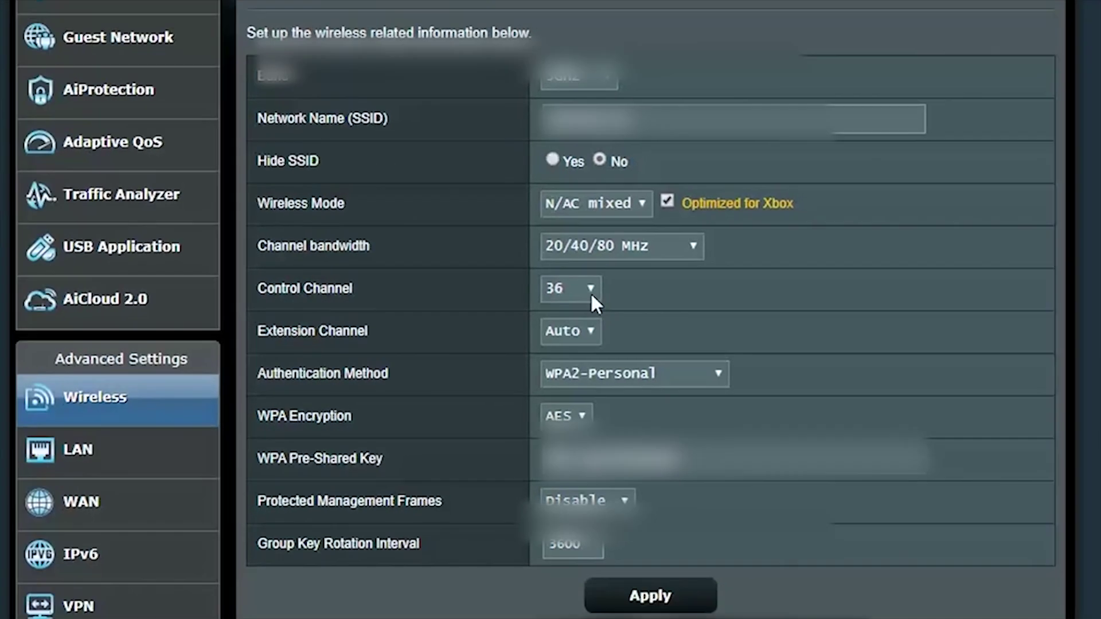
- Choose control channel 44 for the 5GHz band and apply the change
{"action": "left_click", "coordinate": [590, 290]}
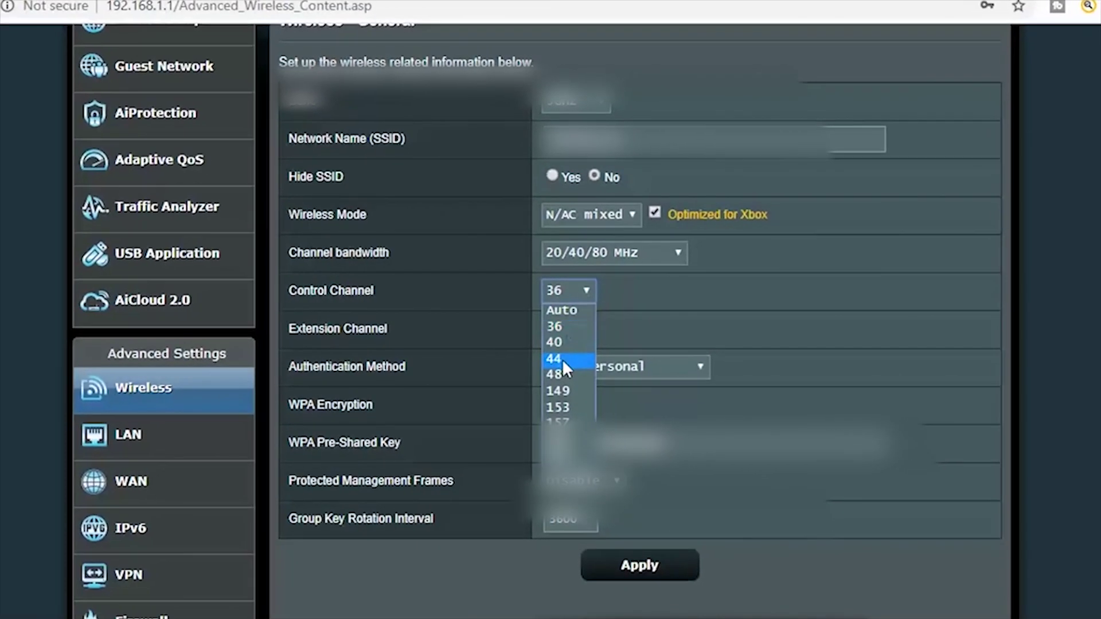
{"action": "left_click", "coordinate": [557, 360]}
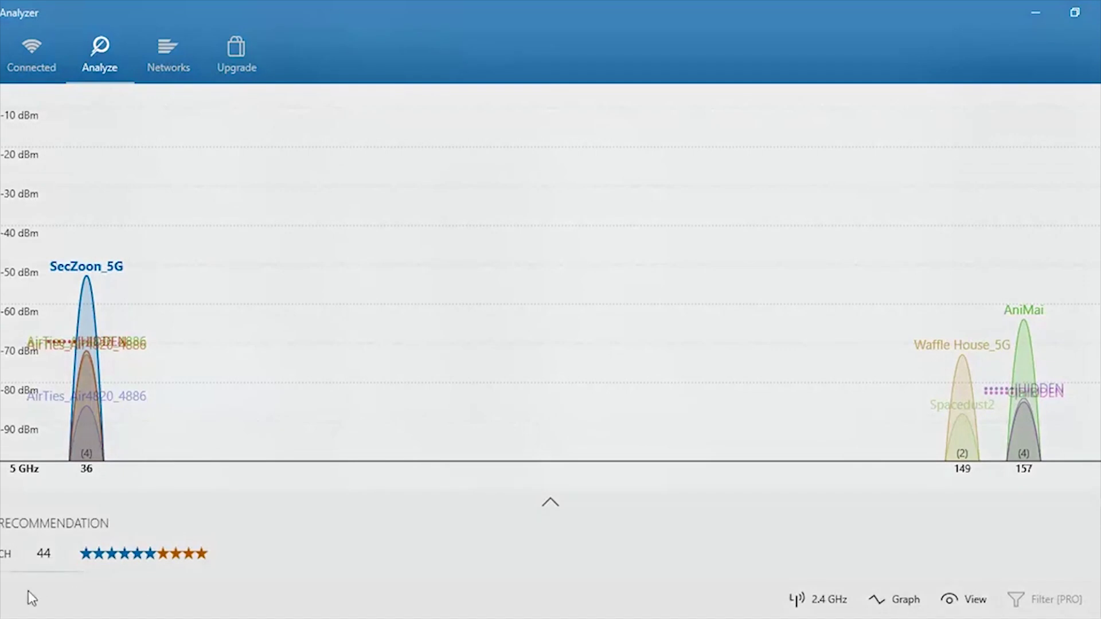
{"action": "left_click", "coordinate": [1036, 13]}
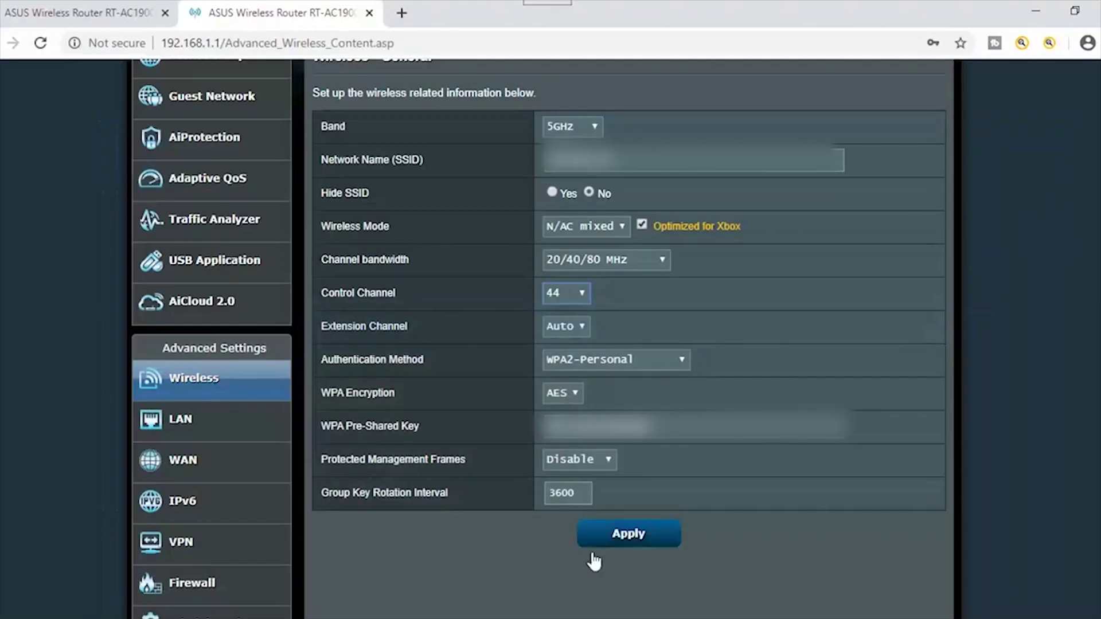
{"action": "left_click", "coordinate": [630, 538]}
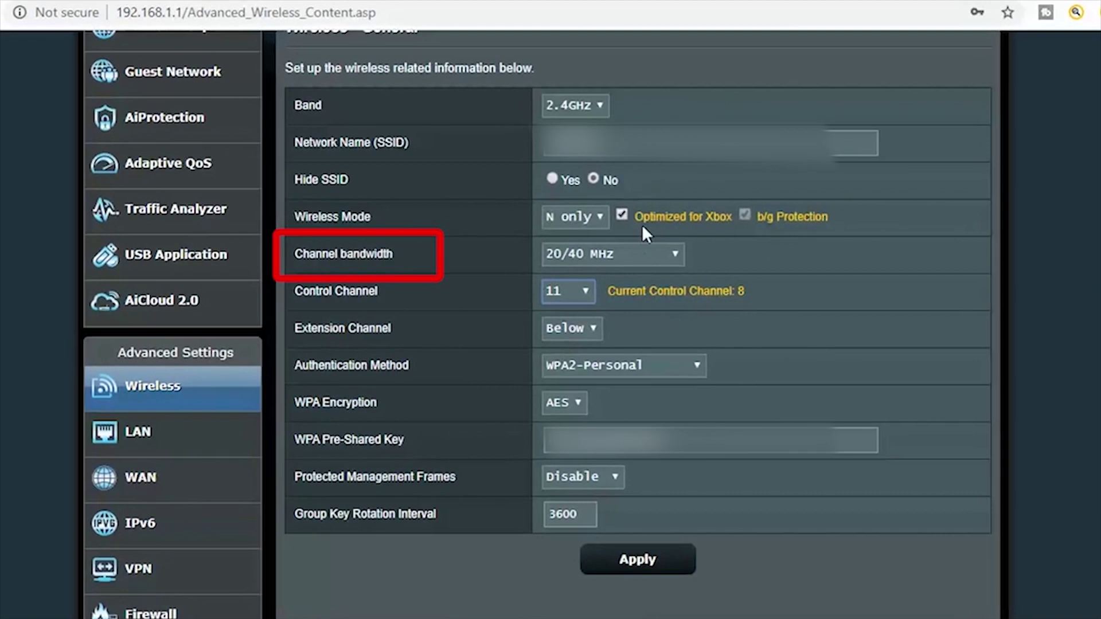
- Highlight Channel bandwidth and show its 20/40, 20 and 40 MHz options
{"action": "left_click_drag", "start_coordinate": [325, 253], "coordinate": [410, 255]}
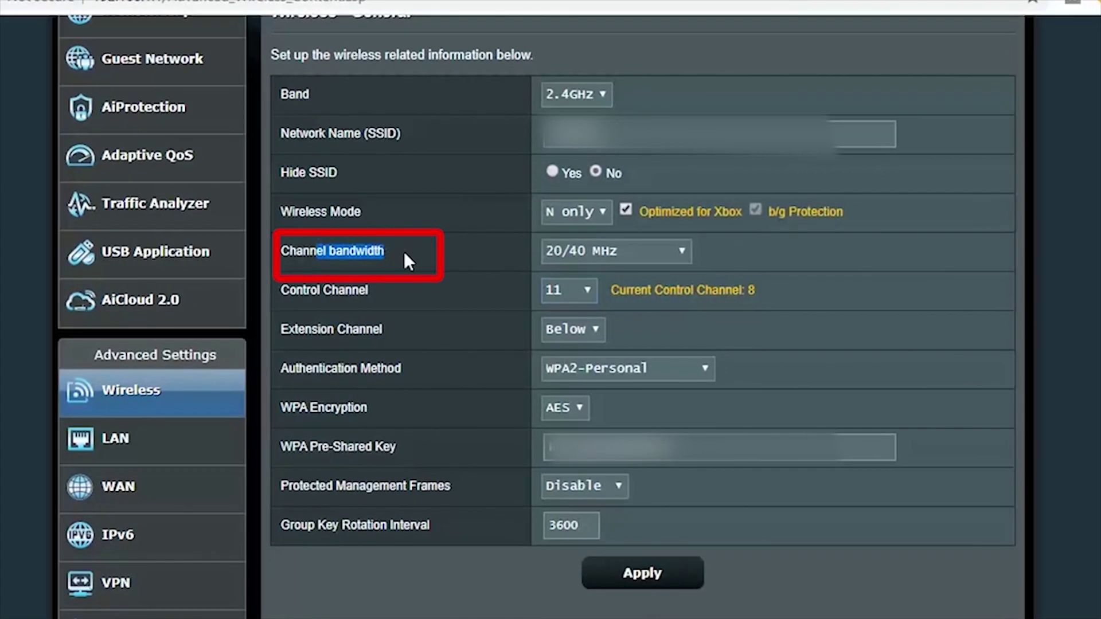
{"action": "left_click", "coordinate": [583, 251]}
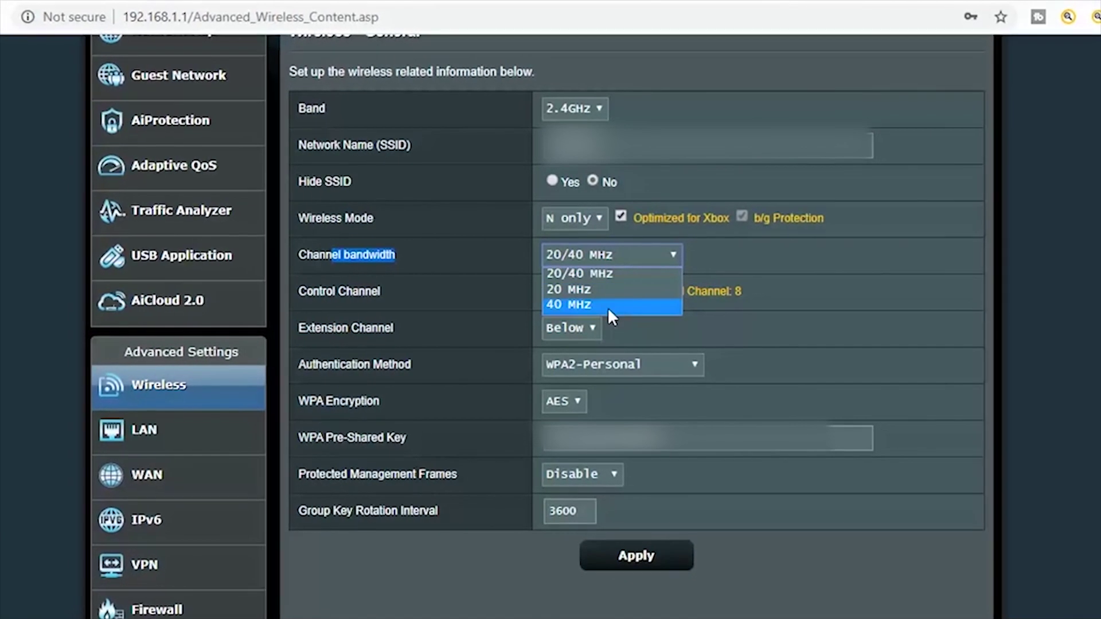
- Set 2.4GHz channel bandwidth to 40 MHz and switch the Band to 5GHz
{"action": "left_click", "coordinate": [607, 304]}
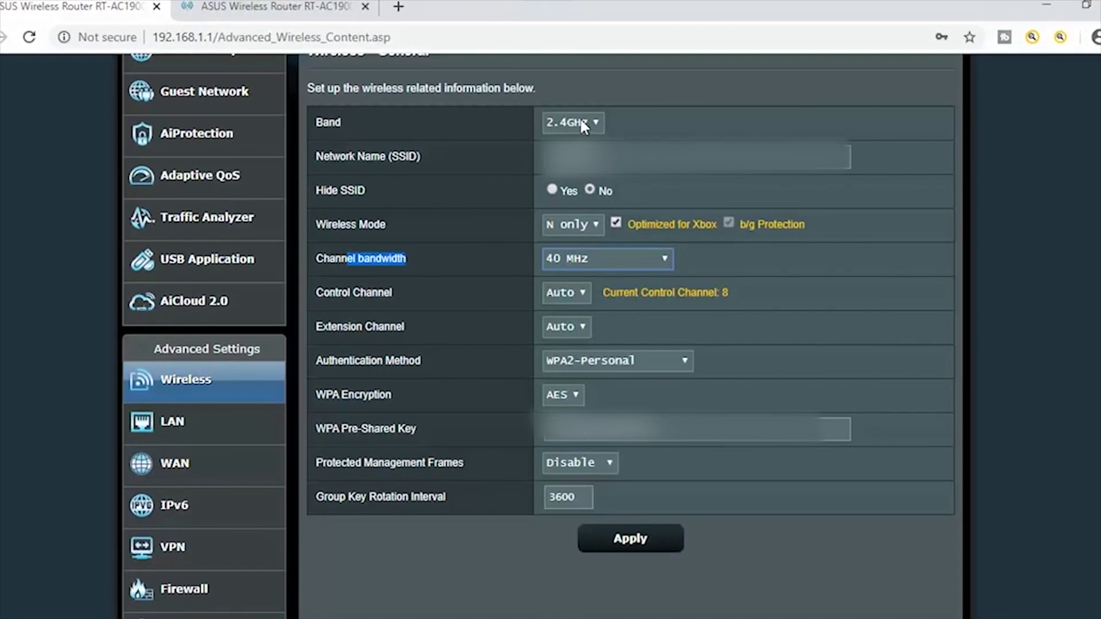
{"action": "left_click", "coordinate": [581, 118]}
{"action": "left_click", "coordinate": [570, 154]}
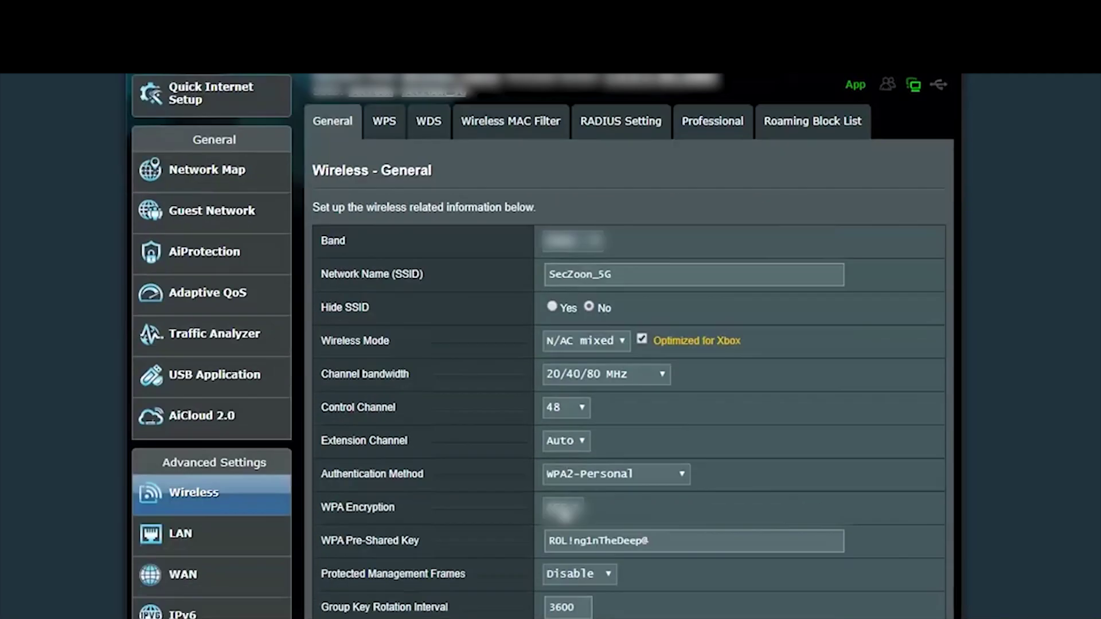
{"action": "left_click", "coordinate": [579, 293]}
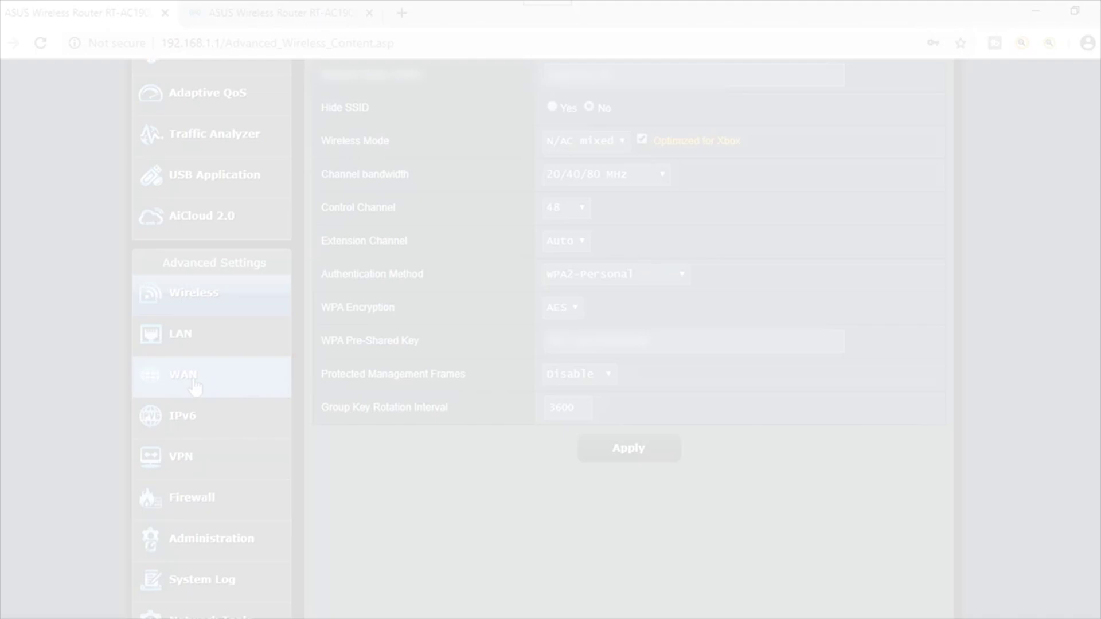
- Open WAN settings and select the existing 8.8.4.4 in DNS Server1
{"action": "left_click", "coordinate": [195, 387]}
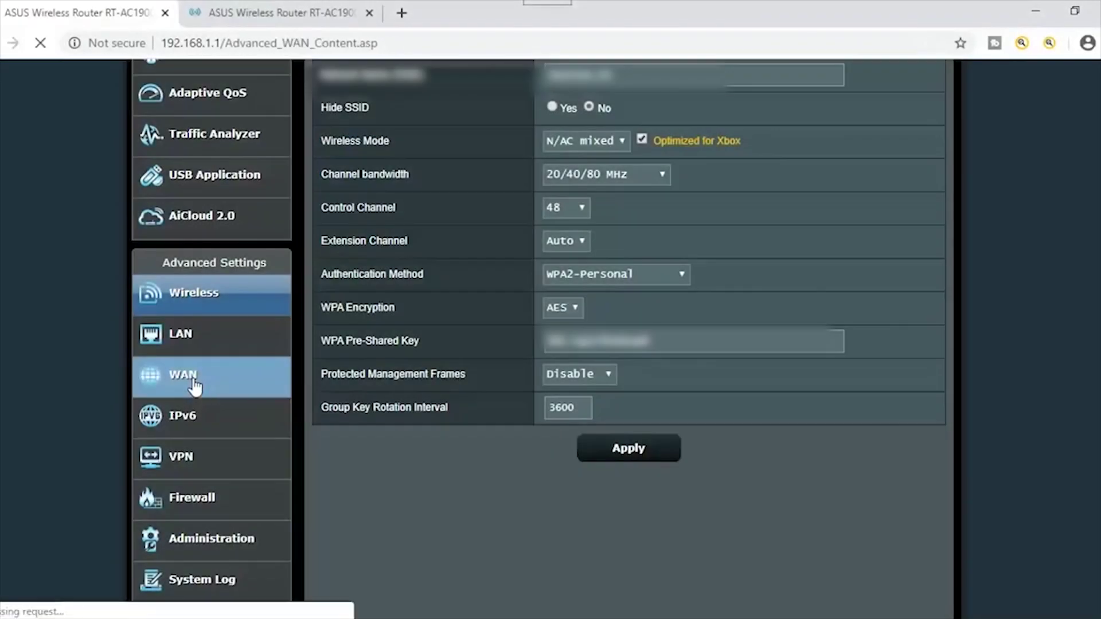
{"action": "scroll", "coordinate": [573, 317], "scroll_direction": "down", "scroll_amount": 3}
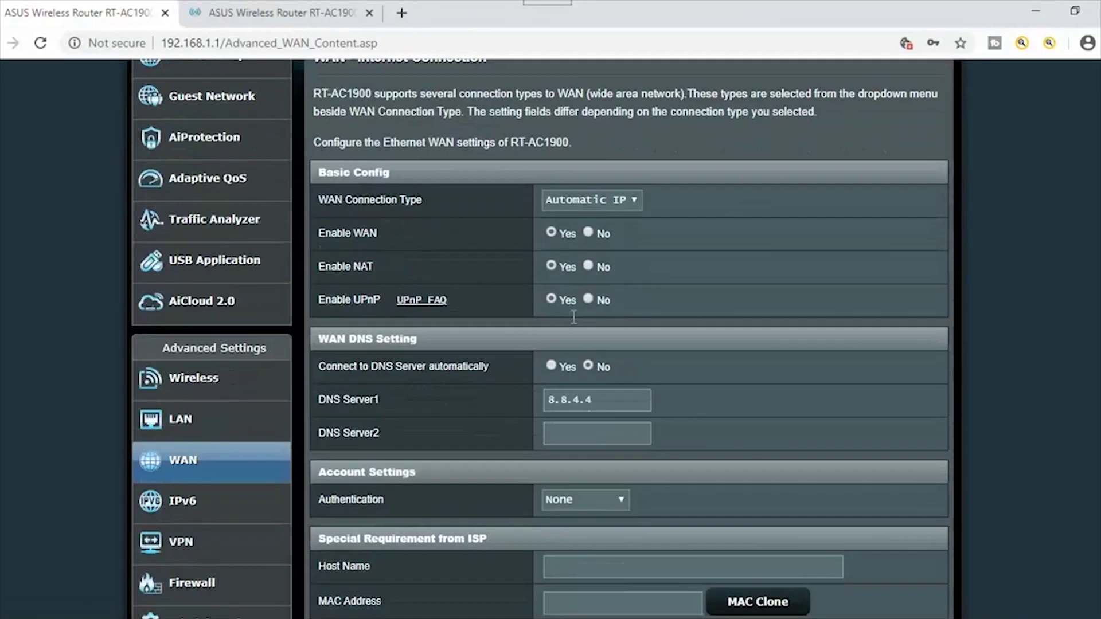
{"action": "left_click", "coordinate": [613, 398]}
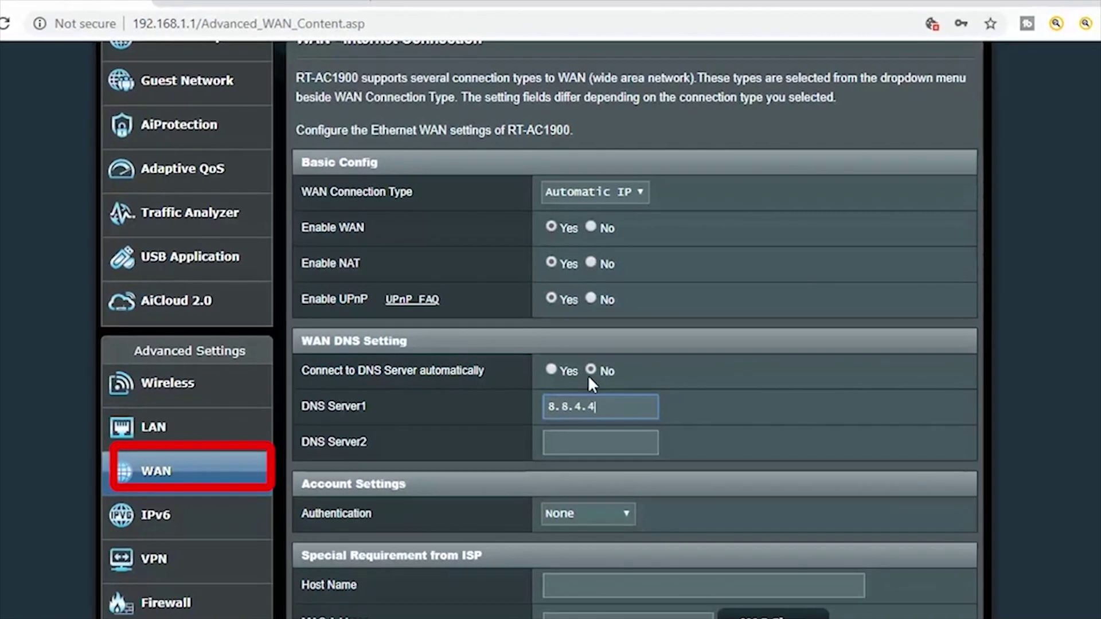
{"action": "left_click_drag", "start_coordinate": [615, 406], "coordinate": [535, 405]}
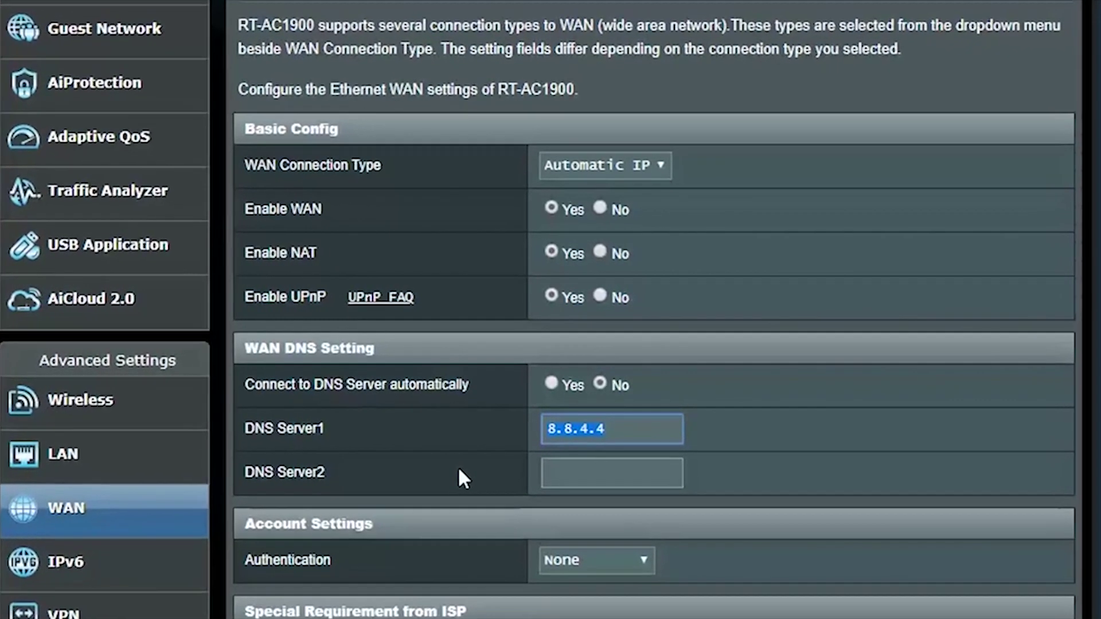
- Replace DNS Server1 with 8.8.8.8 and apply the WAN settings
{"action": "key", "text": "BackSpace"}
{"action": "type", "text": "8.8.8"}
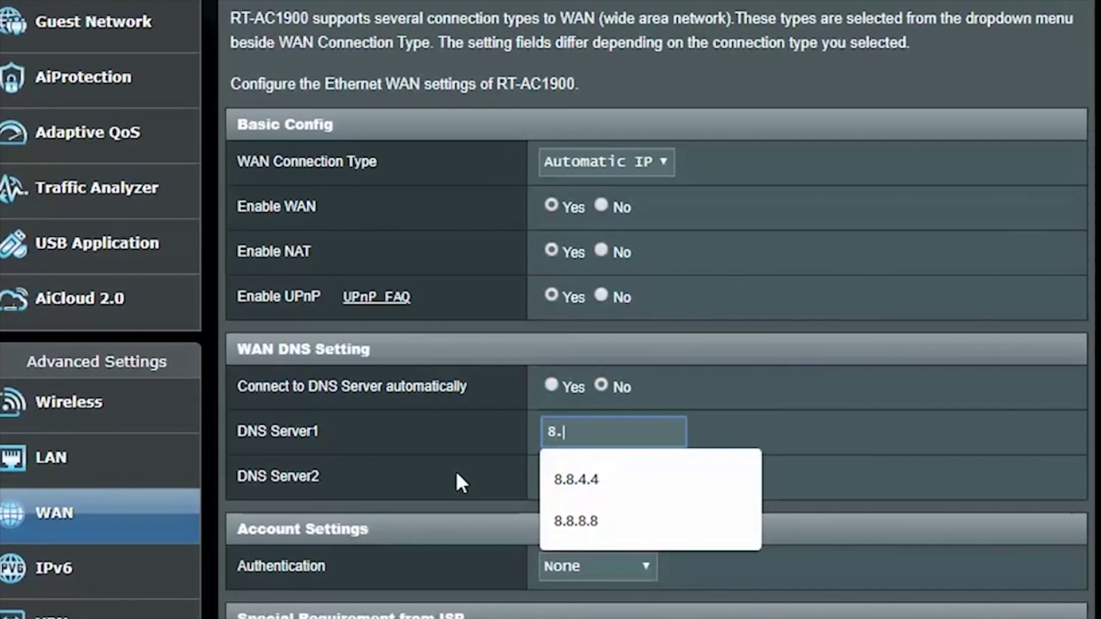
{"action": "type", "text": ".8"}
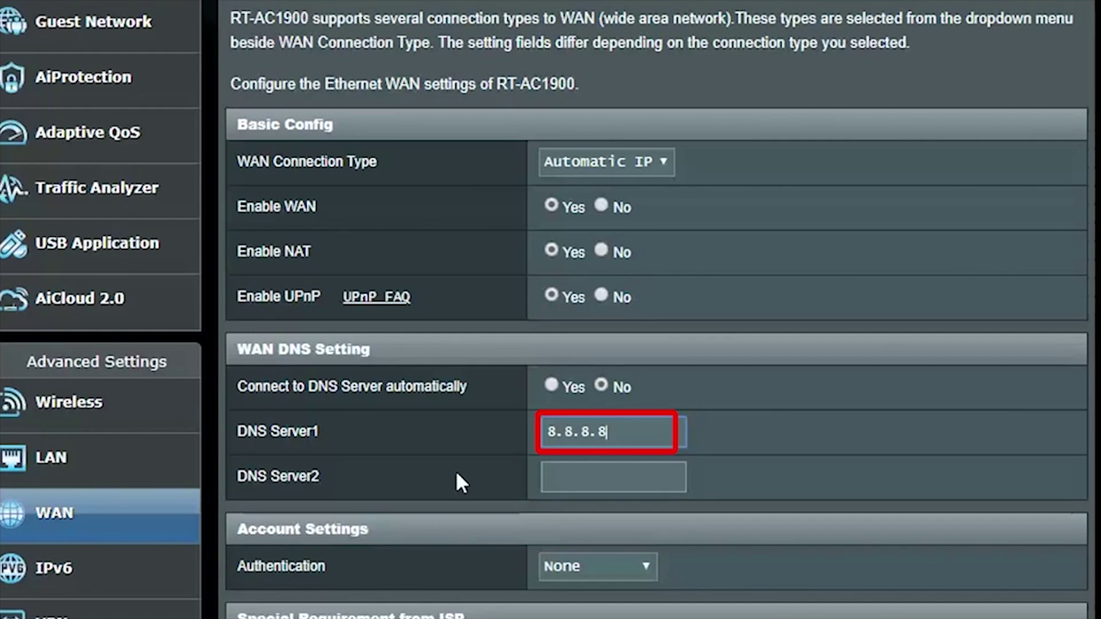
{"action": "scroll", "coordinate": [807, 451], "scroll_direction": "up", "scroll_amount": 2}
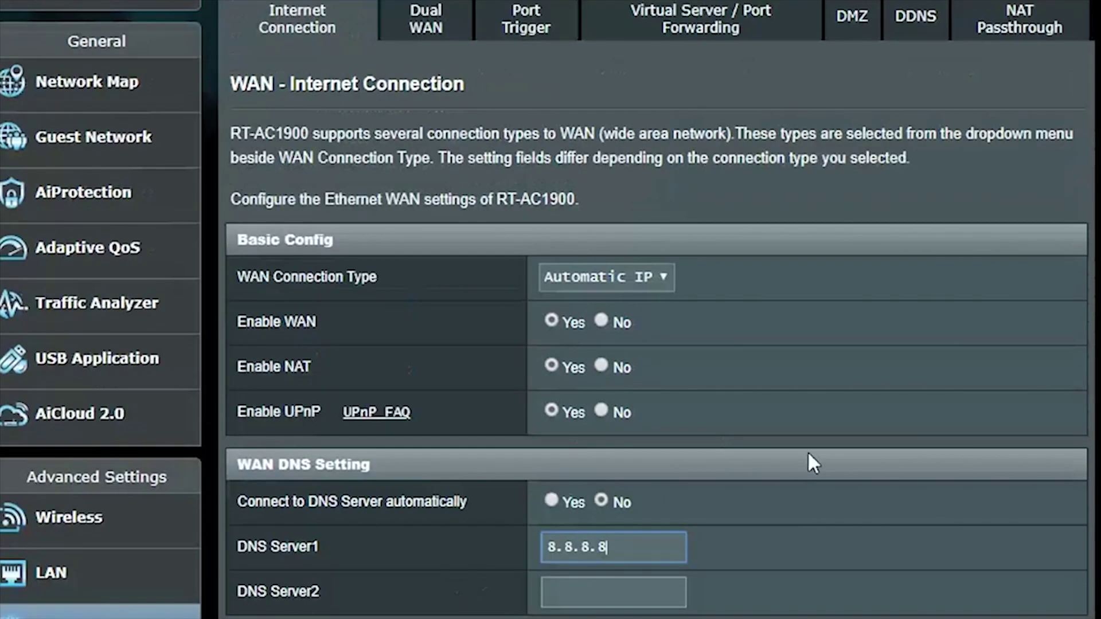
{"action": "scroll", "coordinate": [809, 450], "scroll_direction": "down", "scroll_amount": 7}
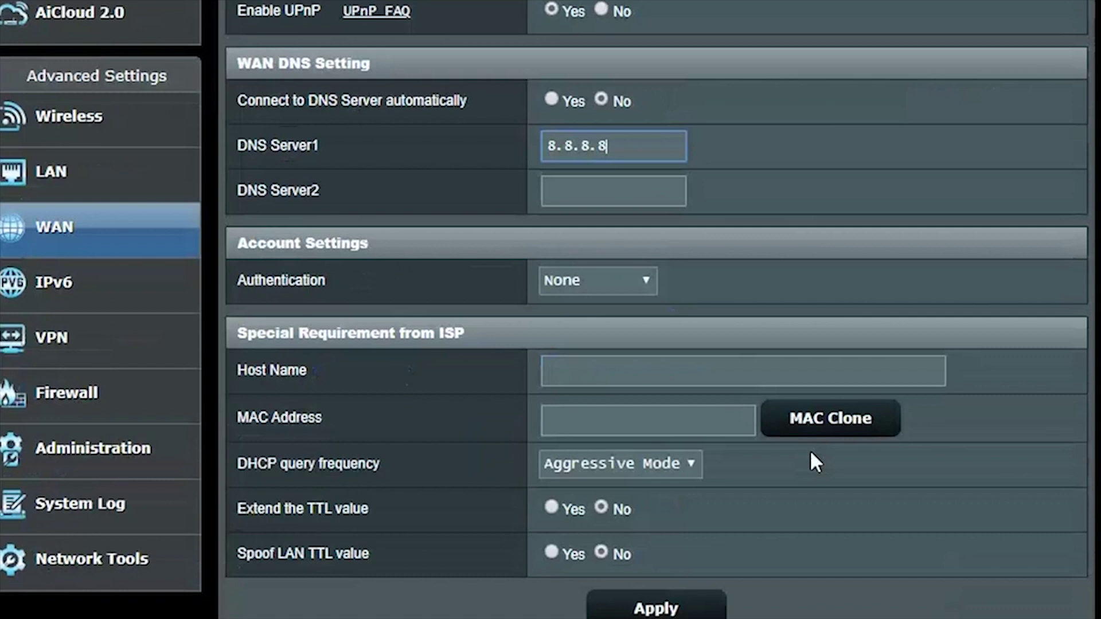
{"action": "left_click", "coordinate": [658, 611]}
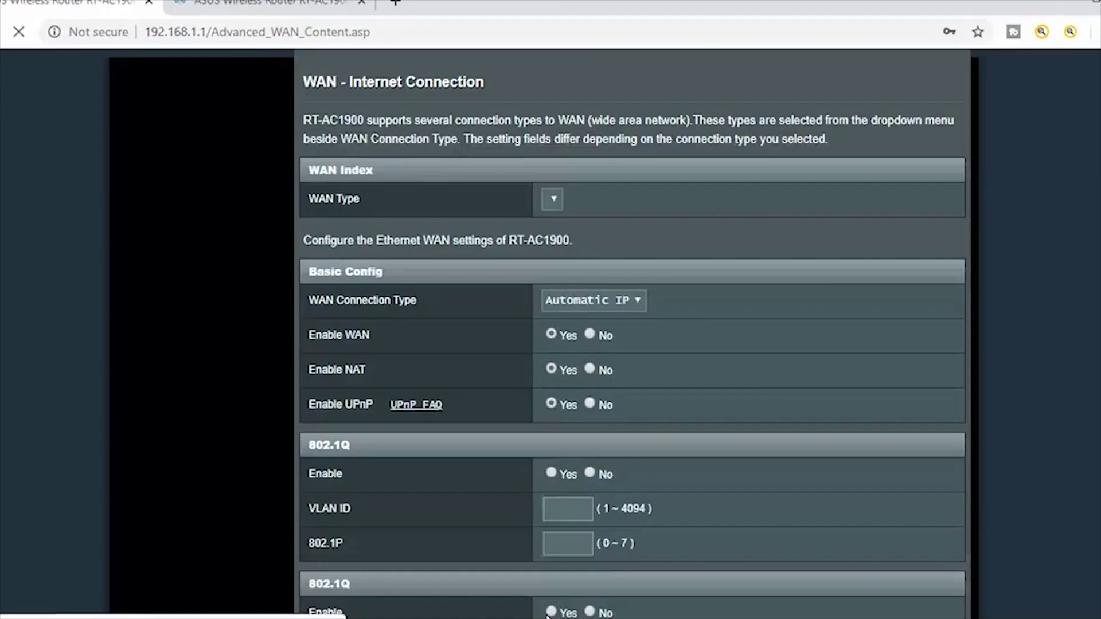
{"action": "right_click", "coordinate": [633, 546]}
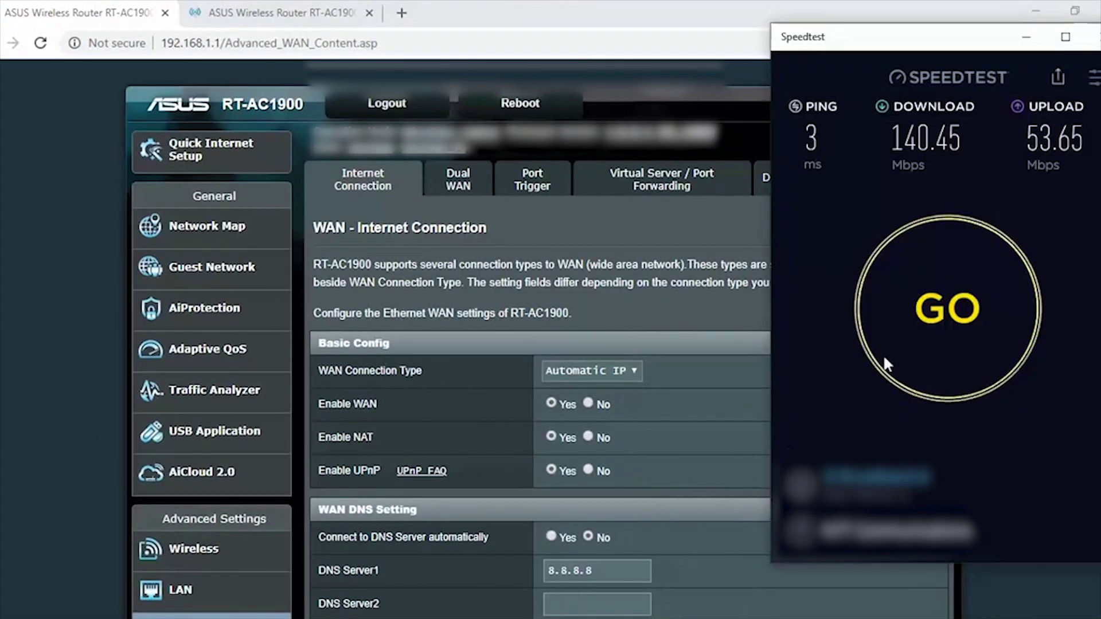
- Run a new Speedtest test with the 8.8.8.8 DNS in place
{"action": "left_click", "coordinate": [941, 335]}
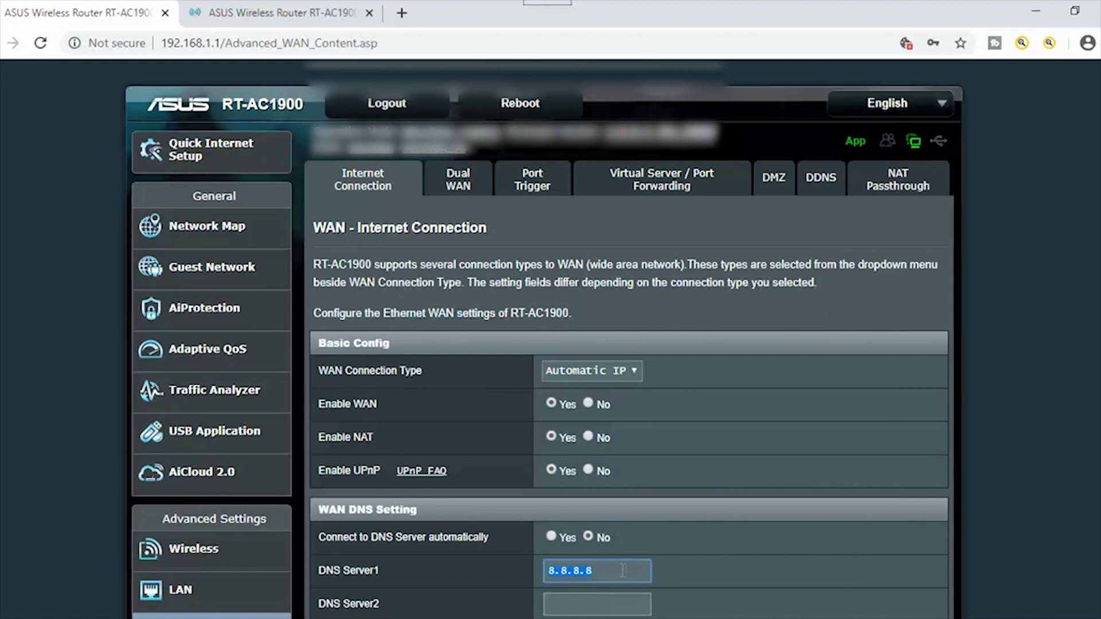
- Replace the DNS Server1 entry with 1.1.1.1 and apply the WAN settings
{"action": "type", "text": "8."}
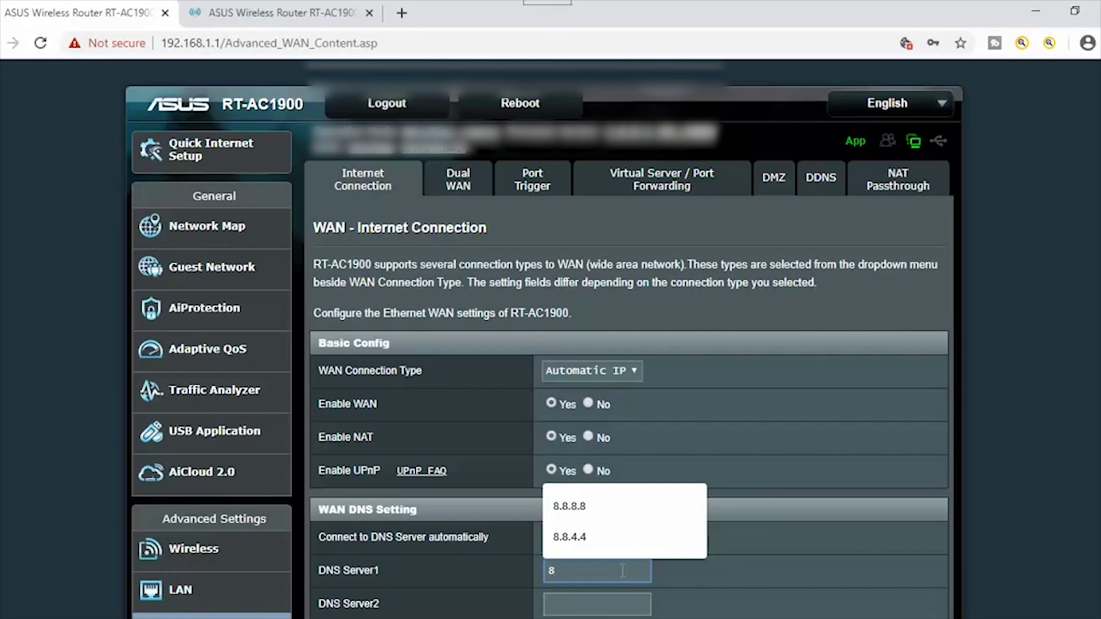
{"action": "key", "text": "BackSpace"}
{"action": "key", "text": "BackSpace"}
{"action": "type", "text": "1."}
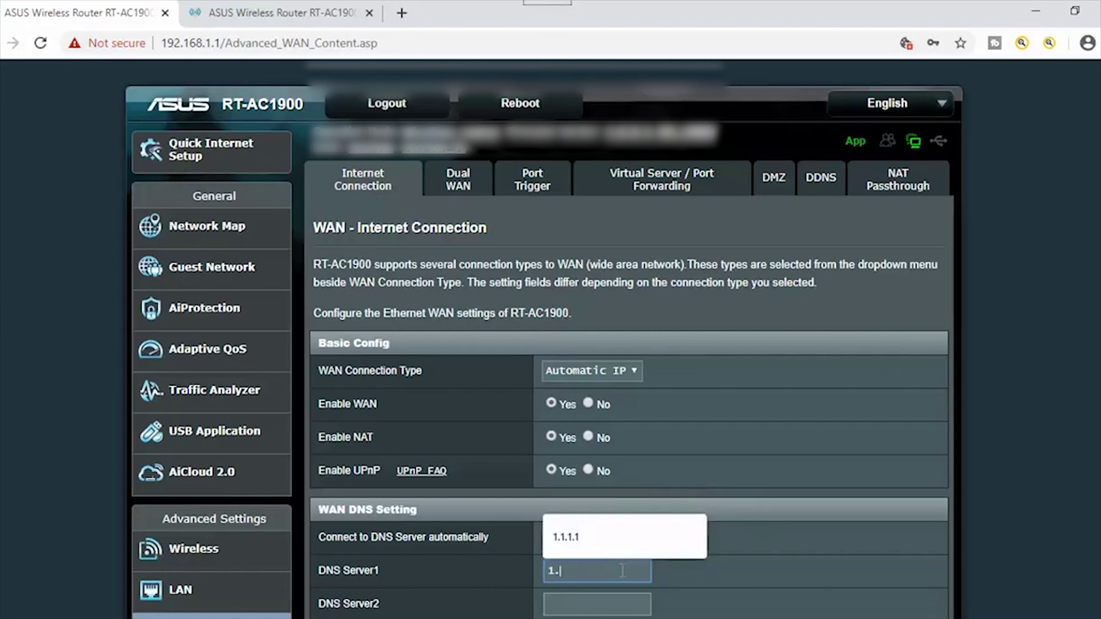
{"action": "type", "text": "1.1.1"}
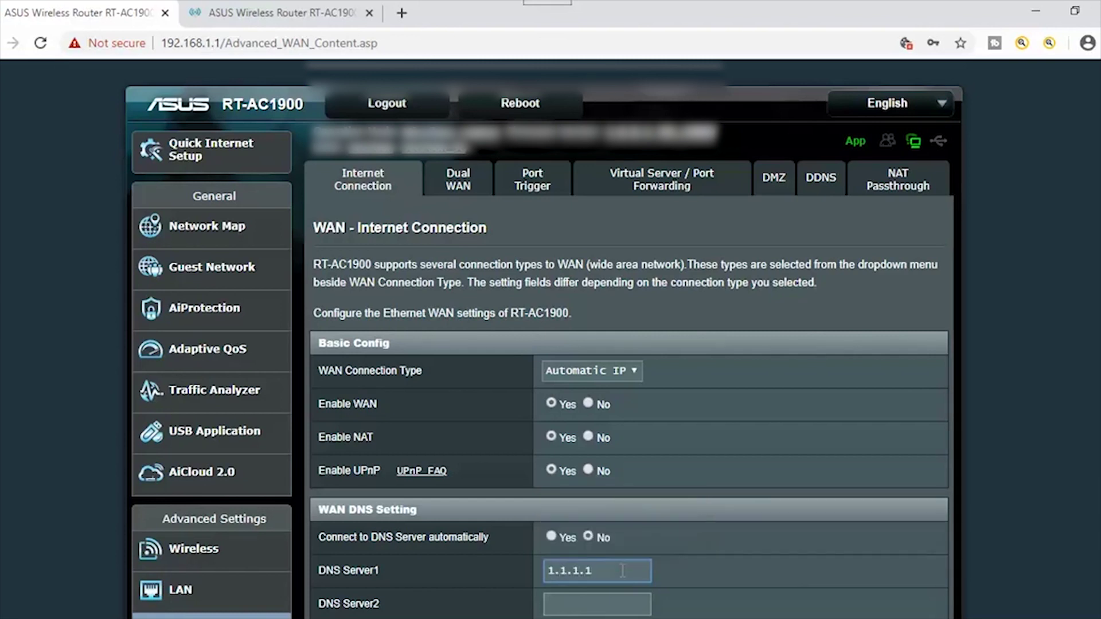
{"action": "scroll", "coordinate": [775, 549], "scroll_direction": "down", "scroll_amount": 6}
{"action": "left_click", "coordinate": [636, 533]}
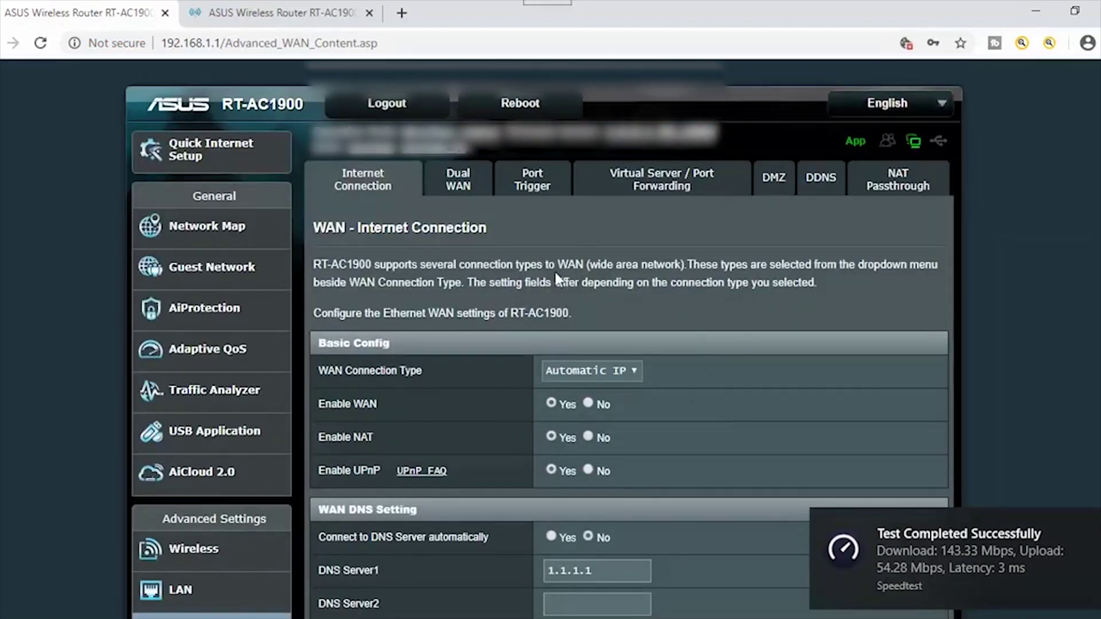
- Open the completed Speedtest results and run a fresh test on the 1.1.1.1 DNS
{"action": "left_click", "coordinate": [984, 570]}
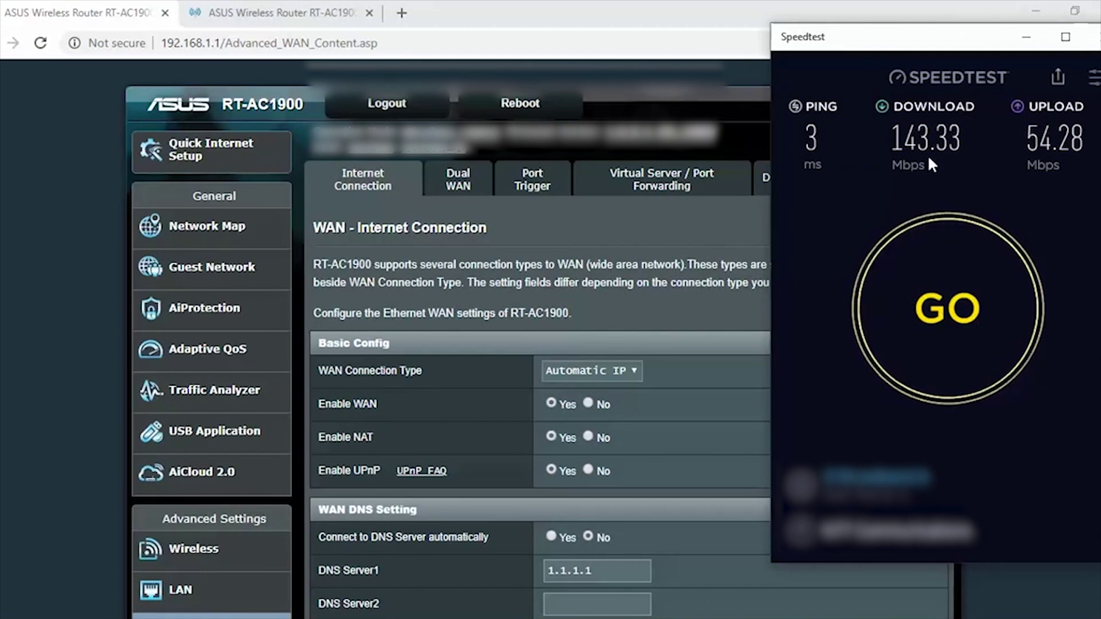
{"action": "left_click", "coordinate": [950, 296]}
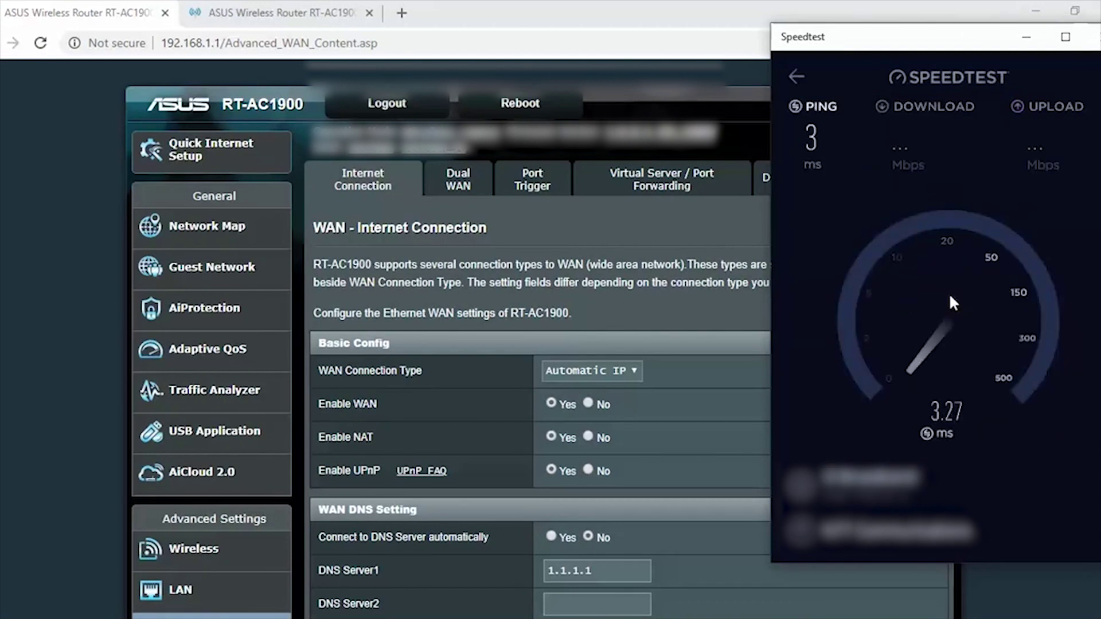